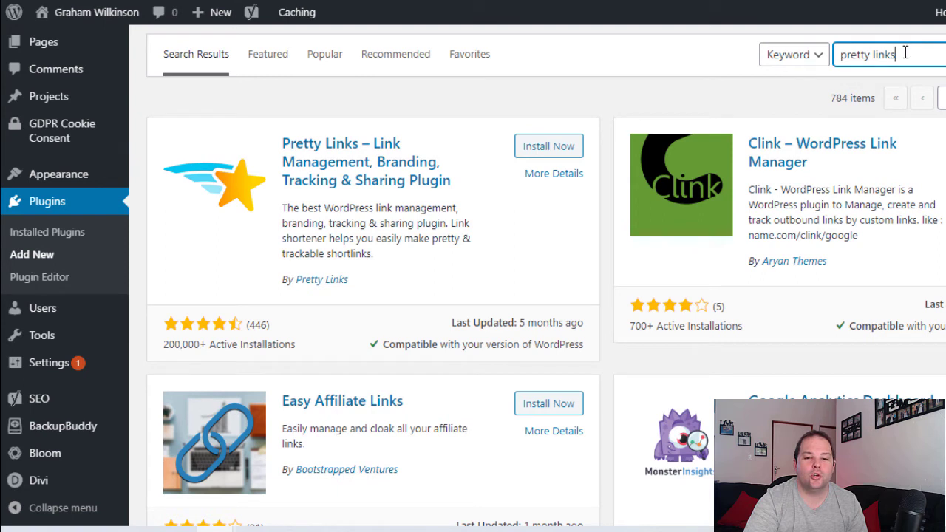
Step: Install and activate the Pretty Links plugin from the 'pretty links' search results
drag(905, 53, 820, 59)
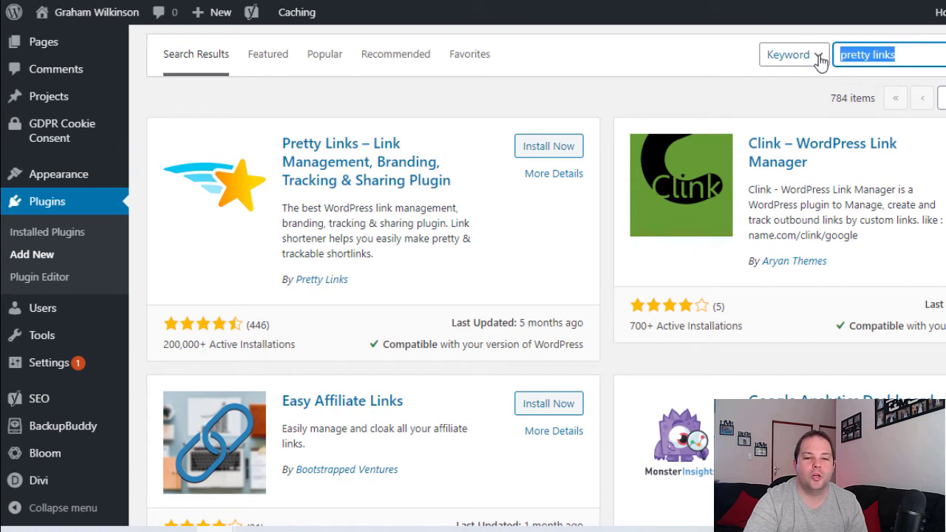
click(624, 124)
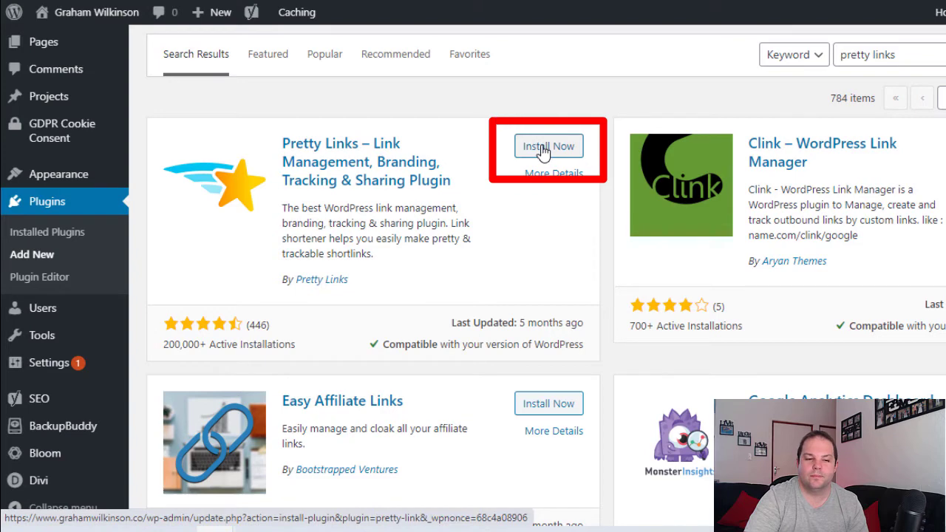
click(544, 152)
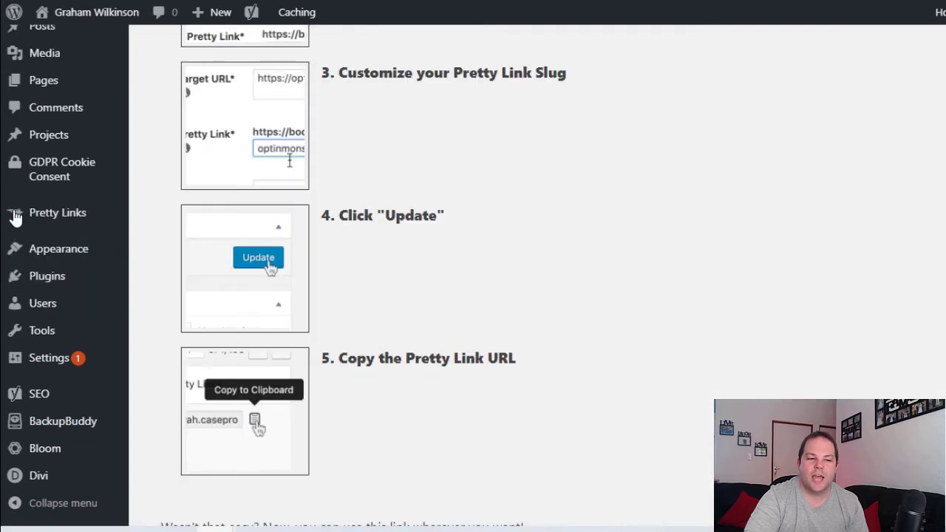
mouse_move(19, 212)
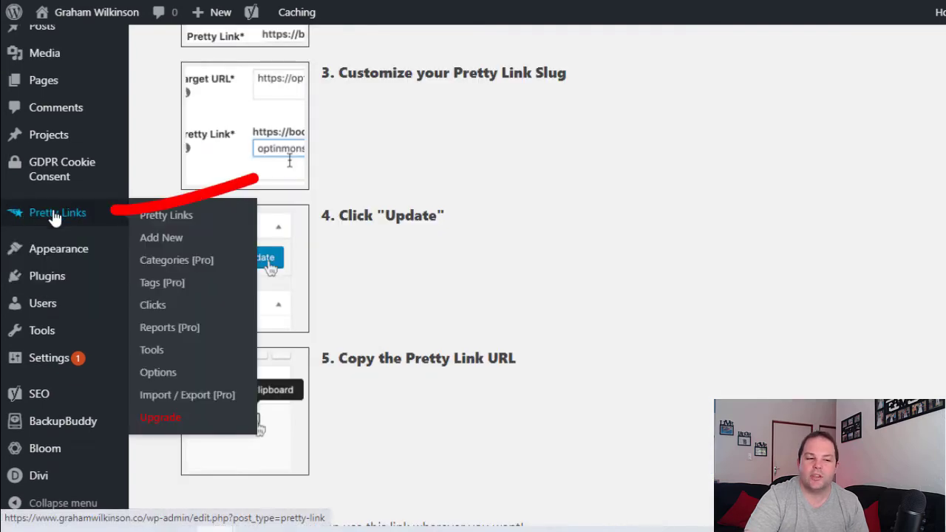
Step: Start a new pretty link and paste in the title 'Super Affiliate System - Direct to sales page'
click(164, 241)
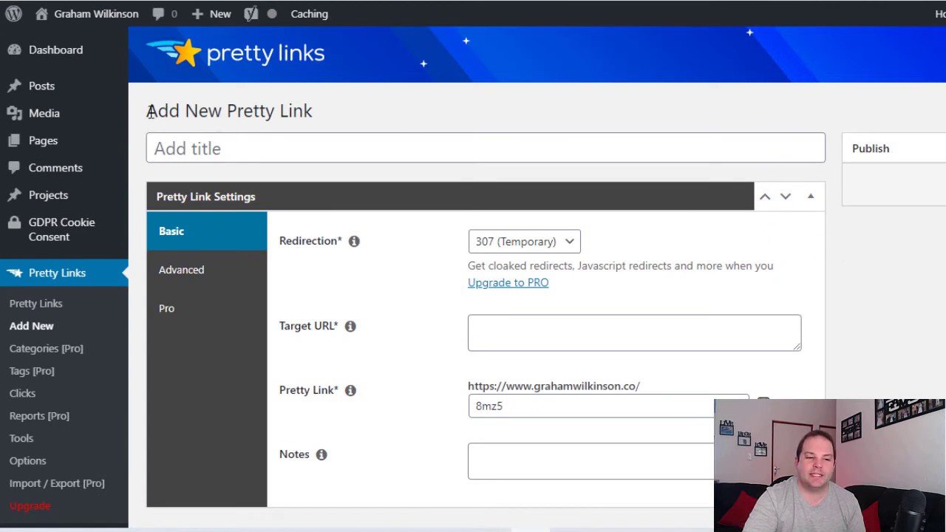
drag(150, 111, 317, 108)
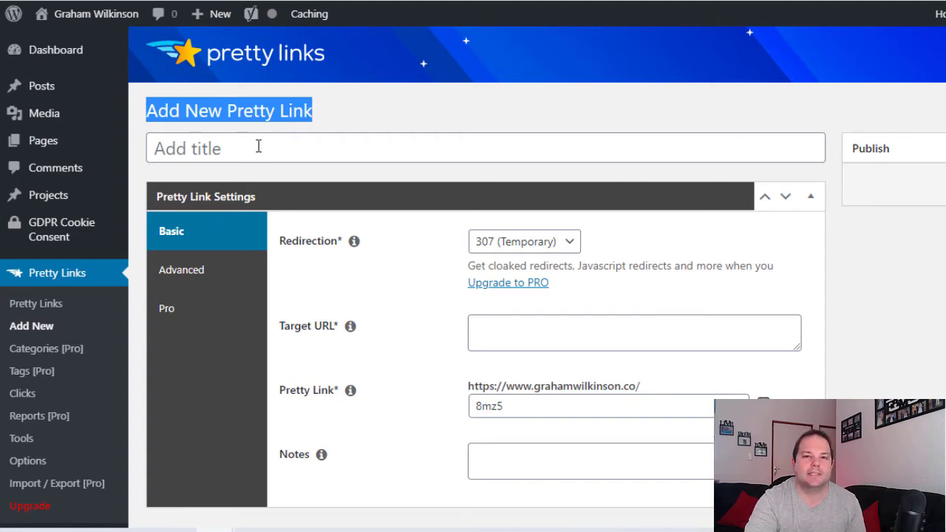
click(258, 146)
text(Super Affiliate System - Direct to sales page)
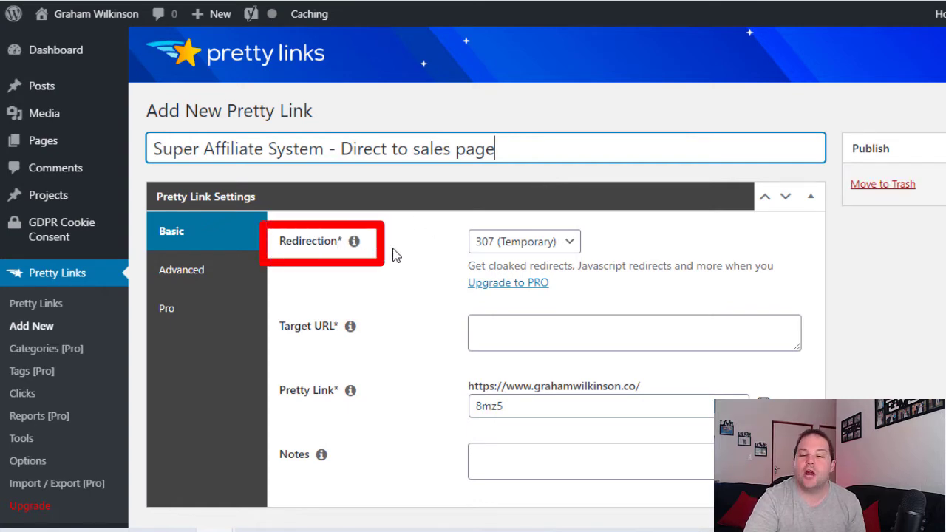
Step: Review the redirection help note and type choices, keeping 307 (Temporary) for now
click(354, 244)
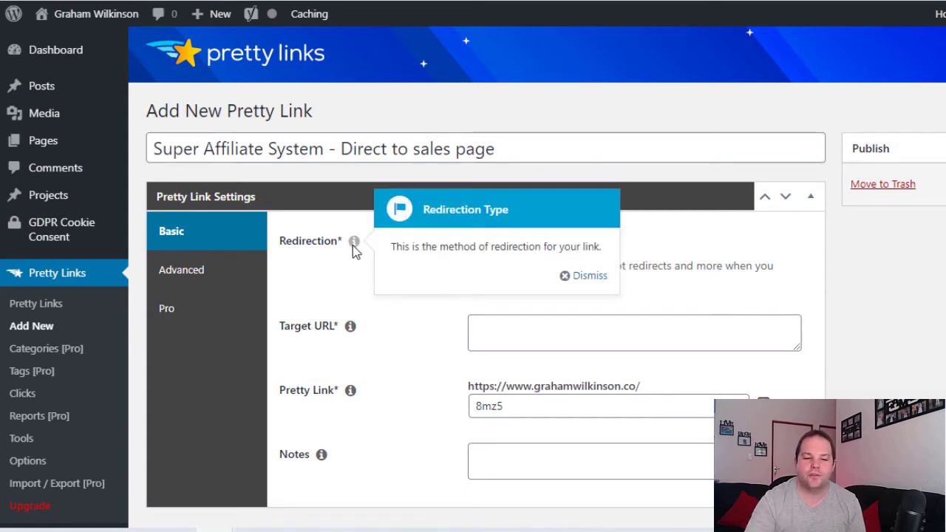
click(567, 280)
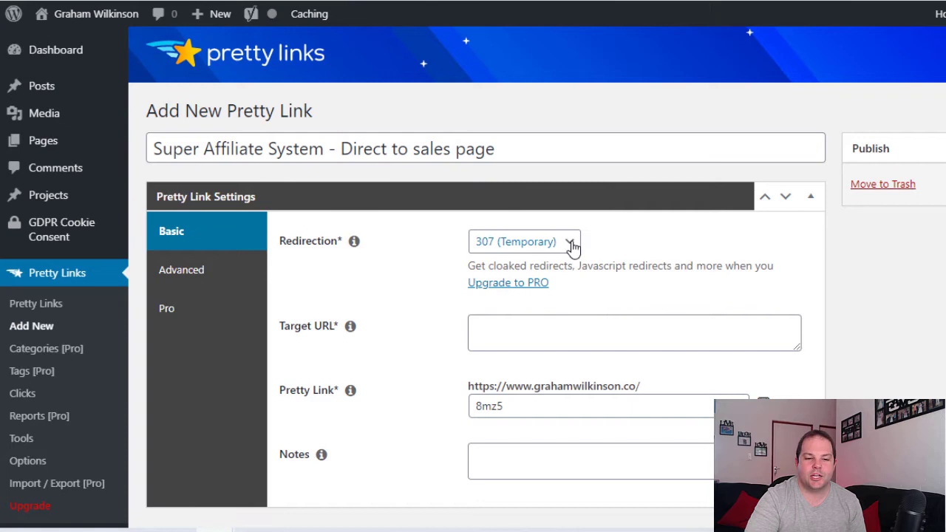
click(571, 244)
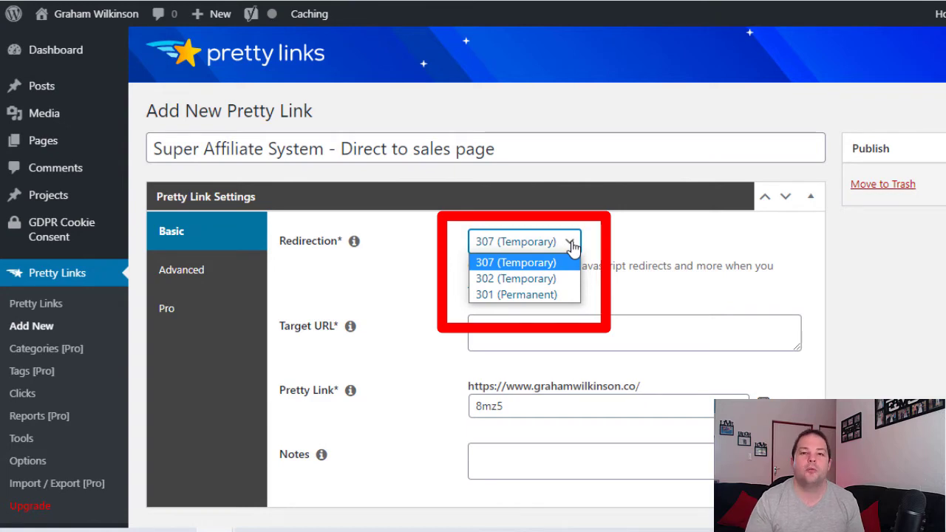
click(573, 246)
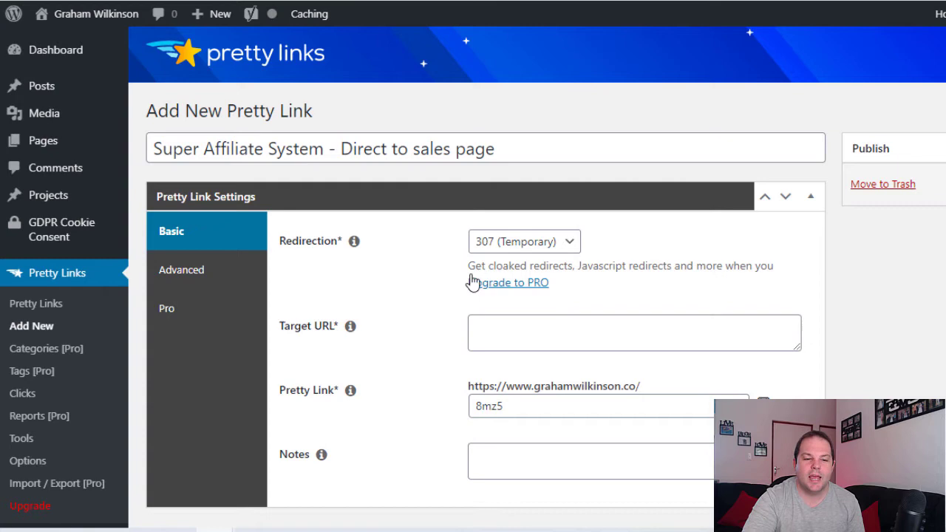
drag(468, 266, 776, 265)
click(670, 292)
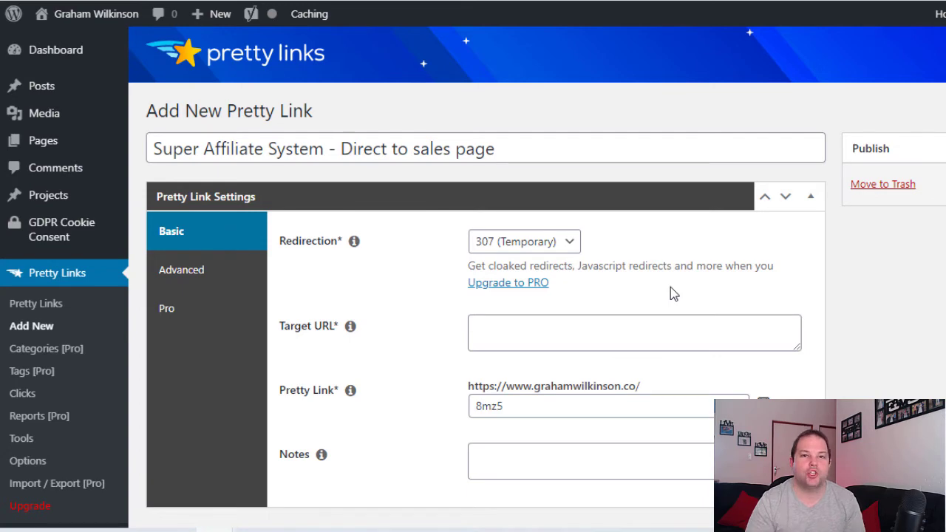
Step: Set the redirection type to 301 (Permanent) and switch to the ClickBank HopLink Generator
click(565, 242)
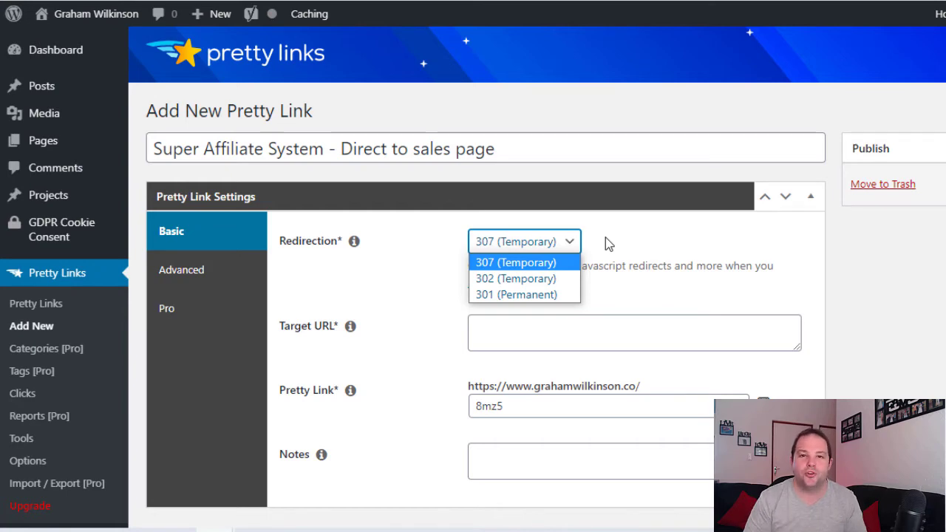
click(500, 295)
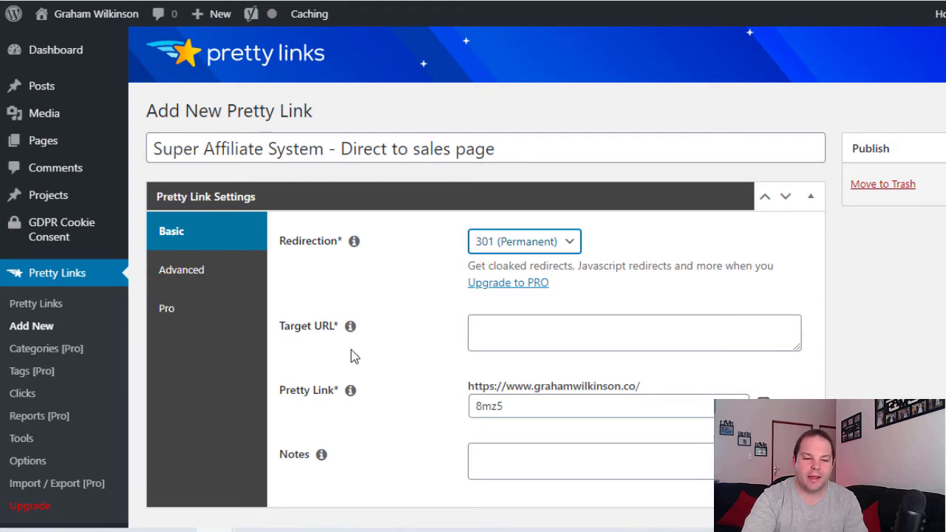
key(alt+Tab)
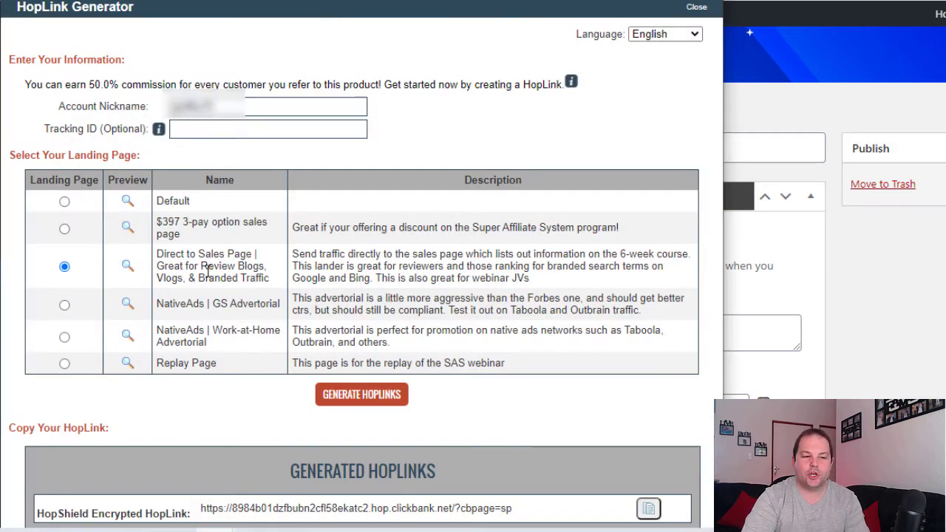
Step: Copy the HopShield encrypted hoplink for the Direct to Sales Page landing page, then return to WordPress
drag(156, 254, 255, 253)
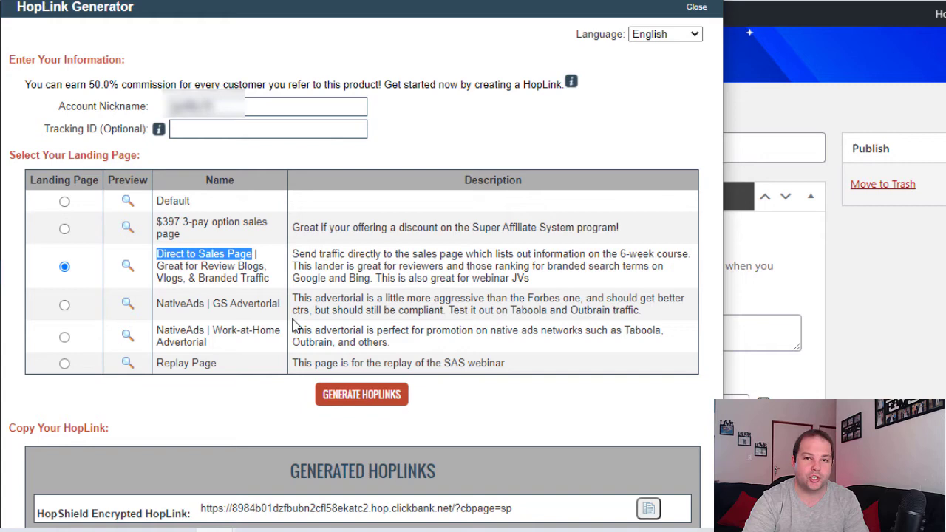
click(44, 514)
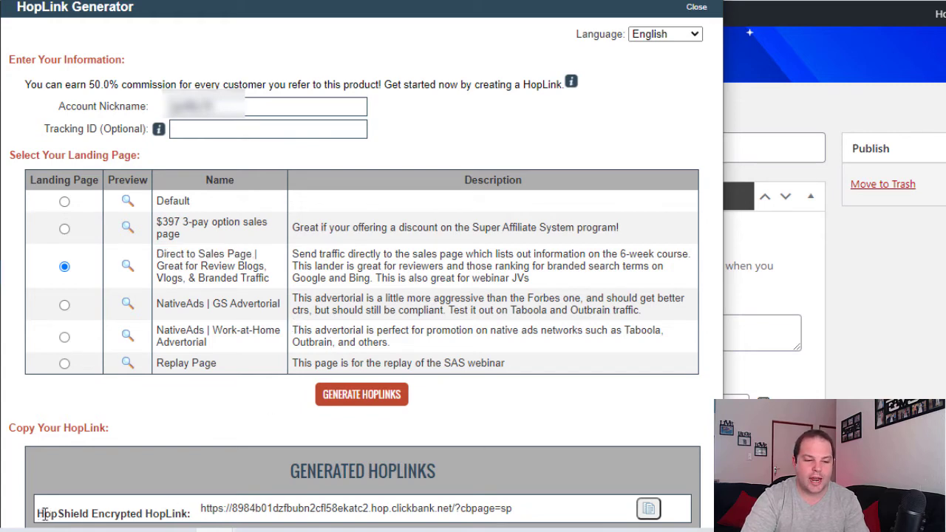
drag(44, 515, 159, 514)
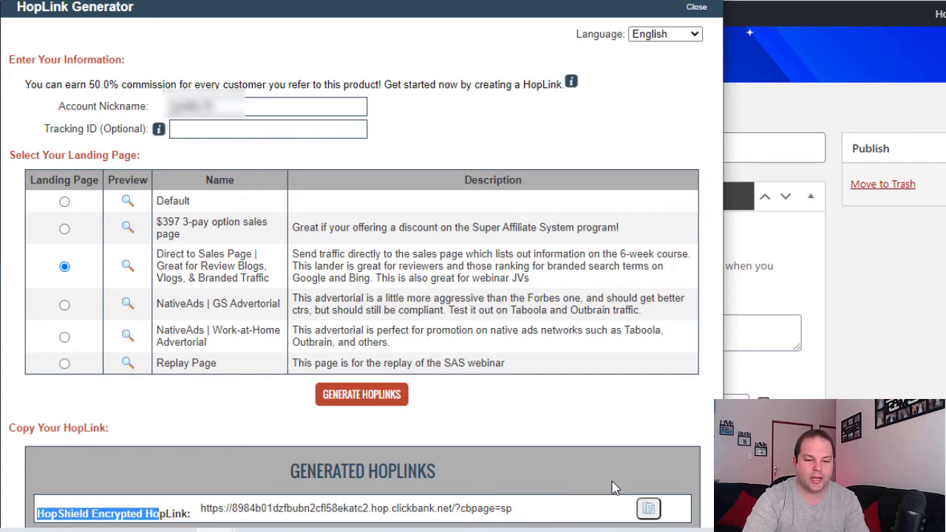
click(649, 510)
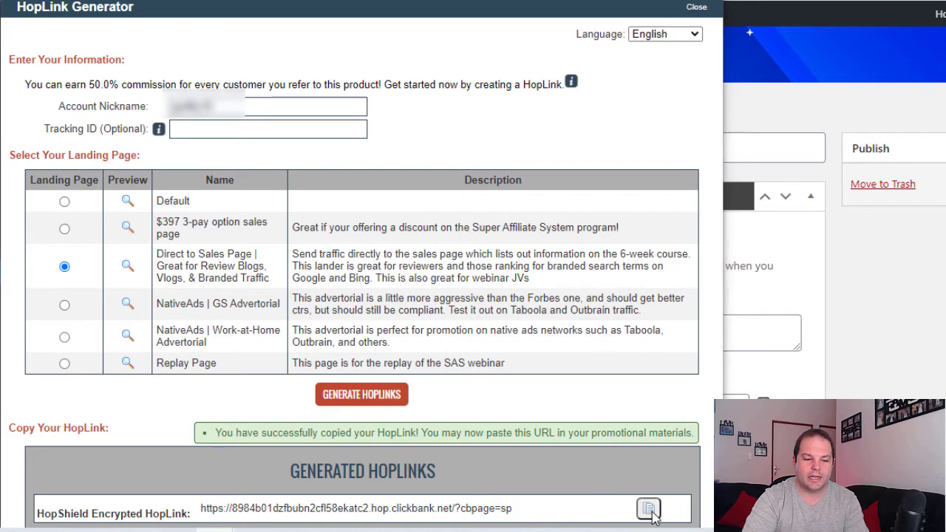
key(alt+Tab)
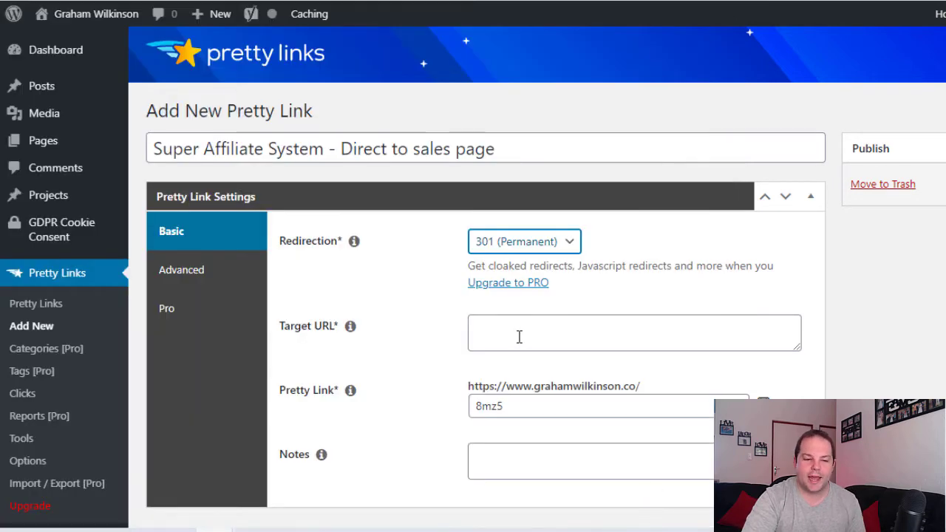
Step: Paste the ClickBank hoplink into the Target URL field and check the slug help note
right_click(520, 334)
click(502, 205)
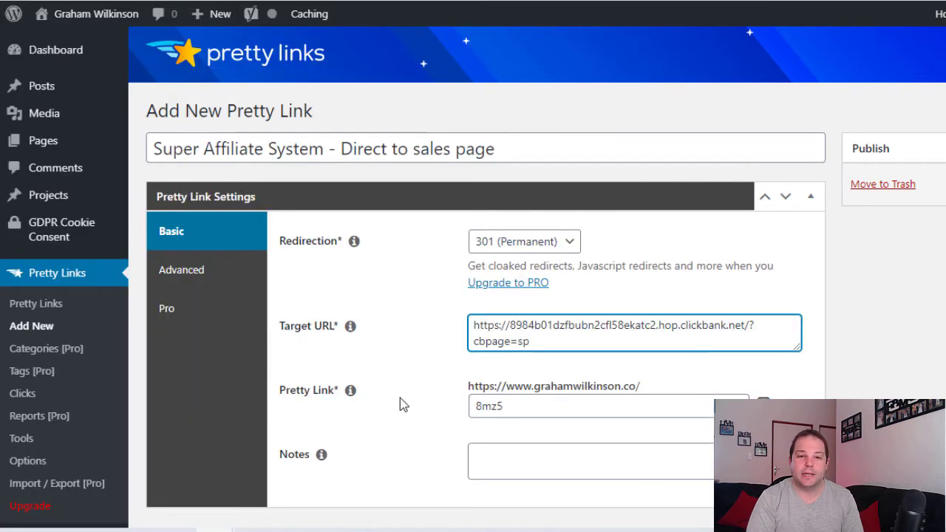
click(351, 392)
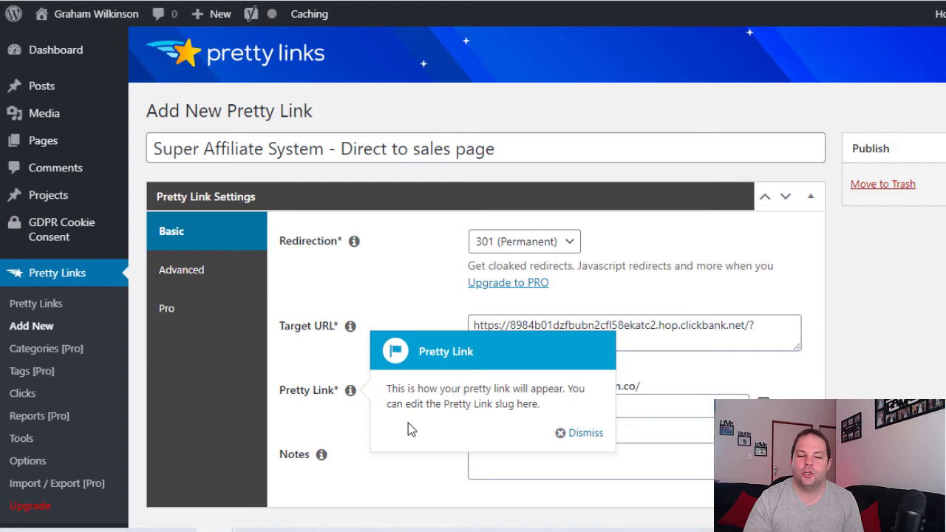
click(581, 435)
Step: Replace the auto-generated slug 8mz5 with SuperAffiliateSystem and view the Notes field help
drag(551, 408, 467, 414)
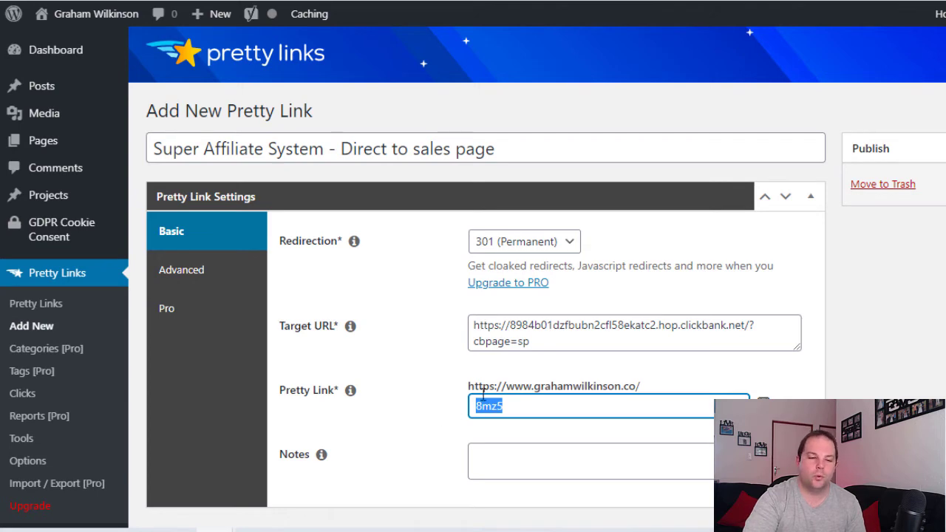
drag(468, 385, 643, 385)
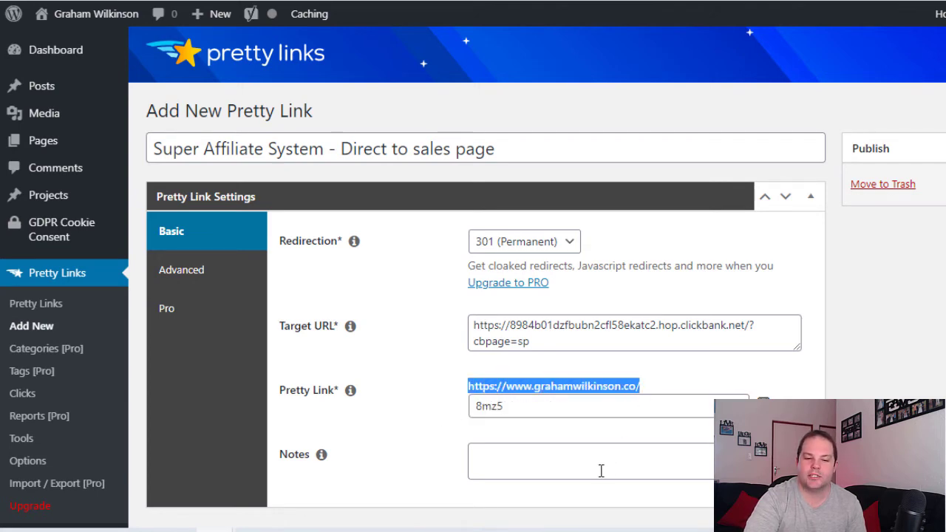
click(527, 408)
double_click(470, 406)
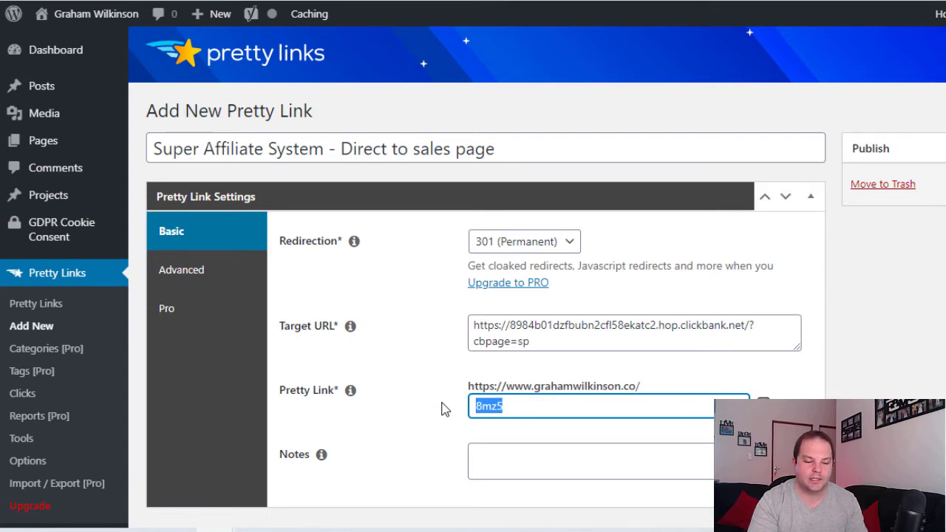
key(ctrl+v)
click(350, 452)
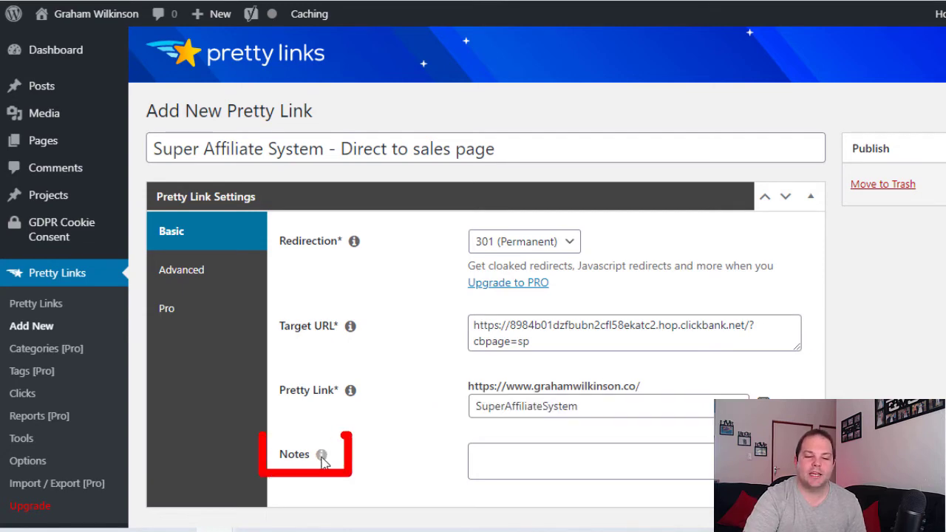
click(321, 454)
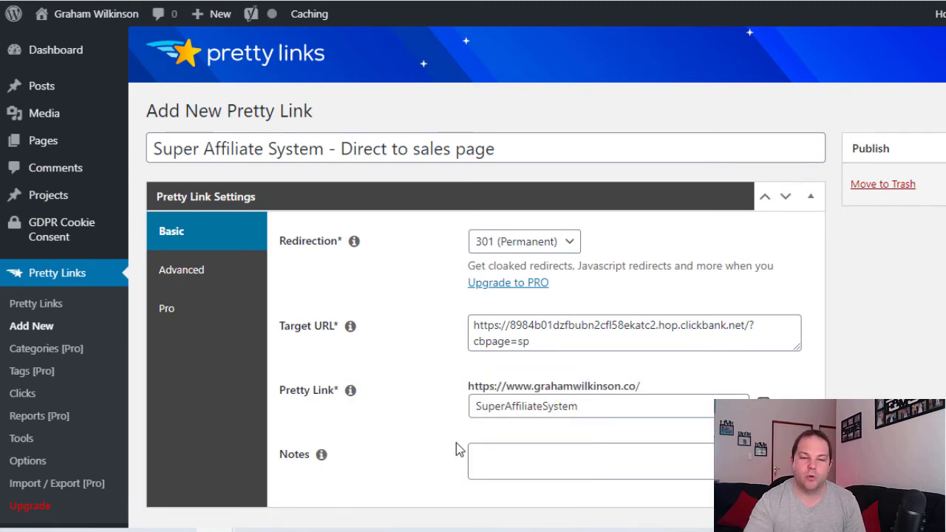
Step: On the Advanced tab, read the No Follow and Tracking help, leaving both on and Sponsored and Parameter Forwarding off
scroll(455, 449, down, 1)
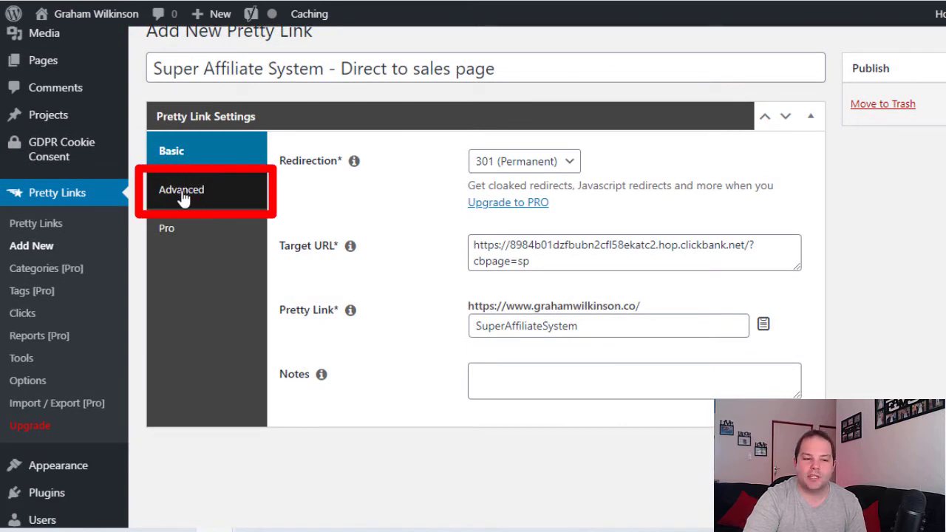
click(190, 196)
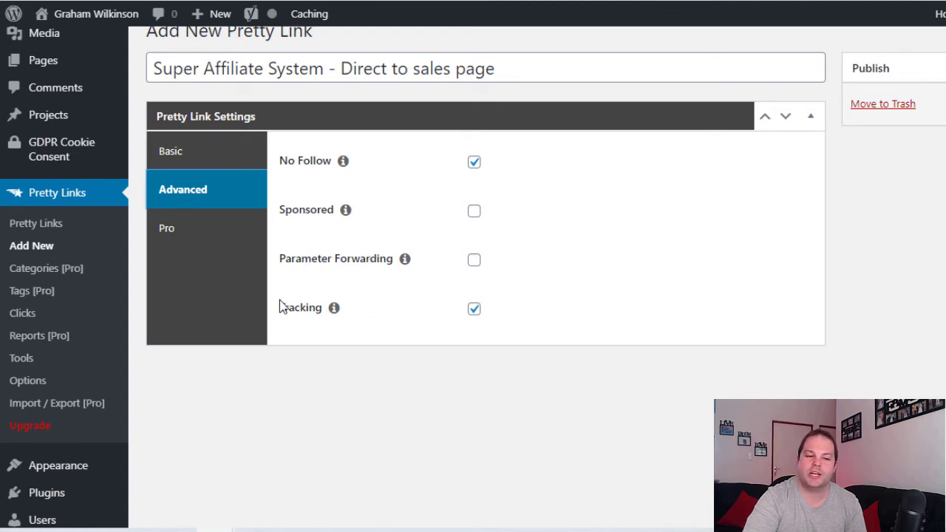
click(343, 161)
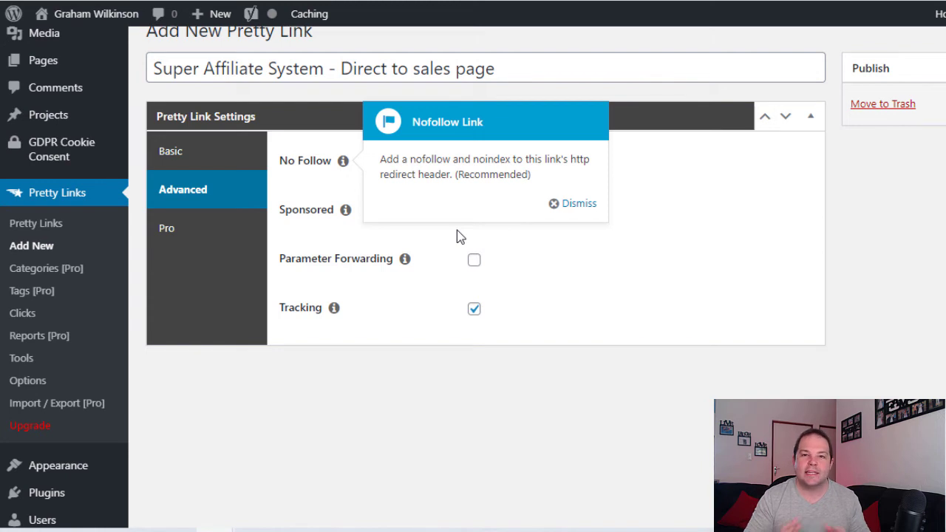
click(555, 213)
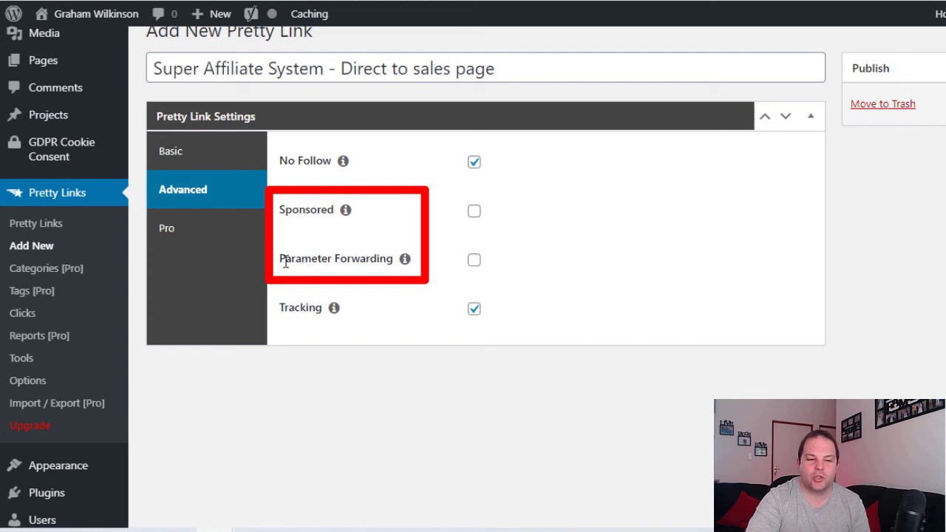
drag(285, 258, 366, 258)
click(427, 218)
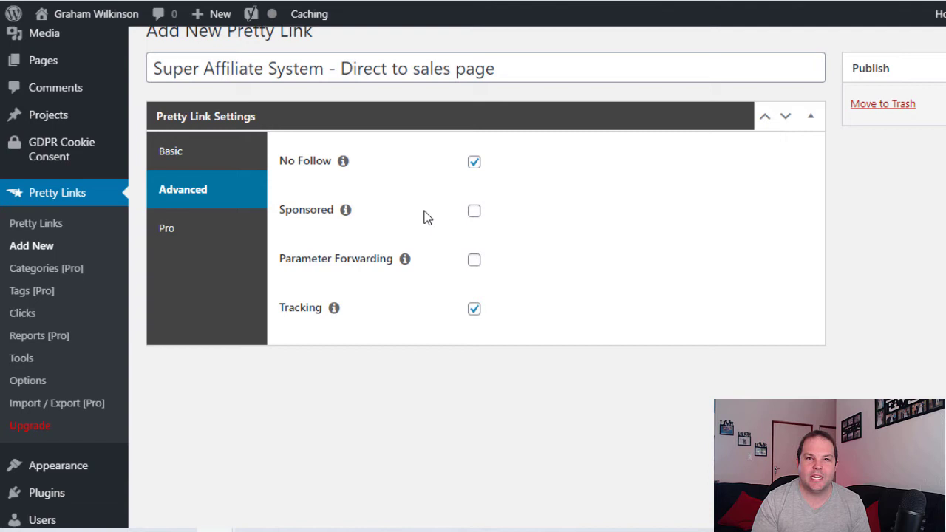
click(334, 307)
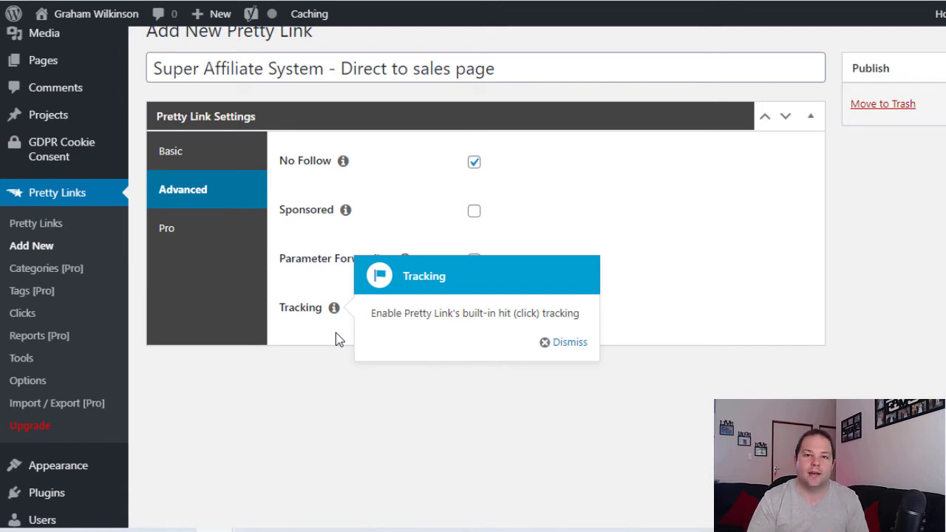
click(563, 344)
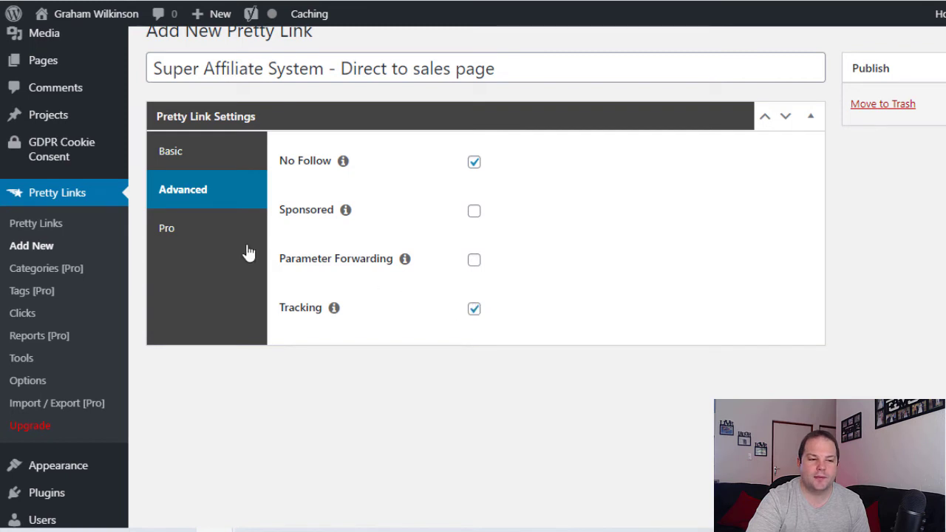
Step: Look over the Pro tab options, then save the Super Affiliate System pretty link
click(179, 234)
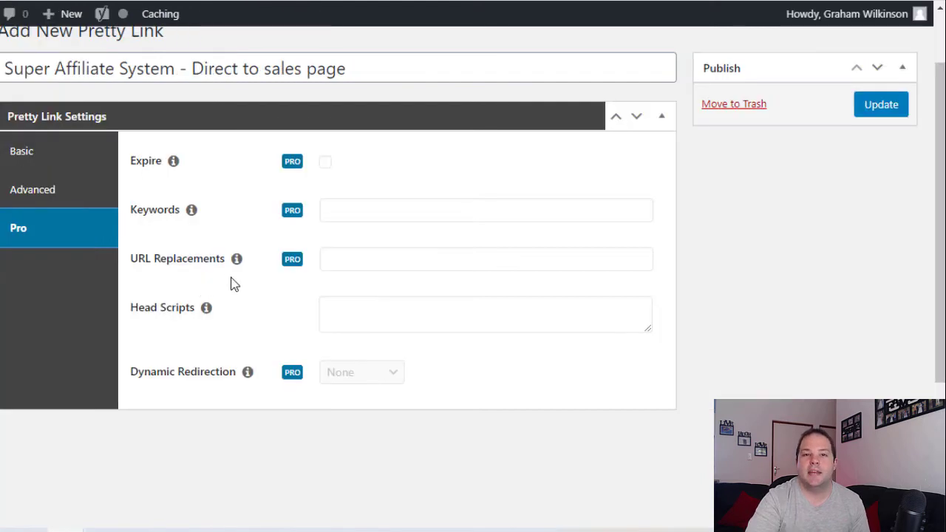
click(881, 104)
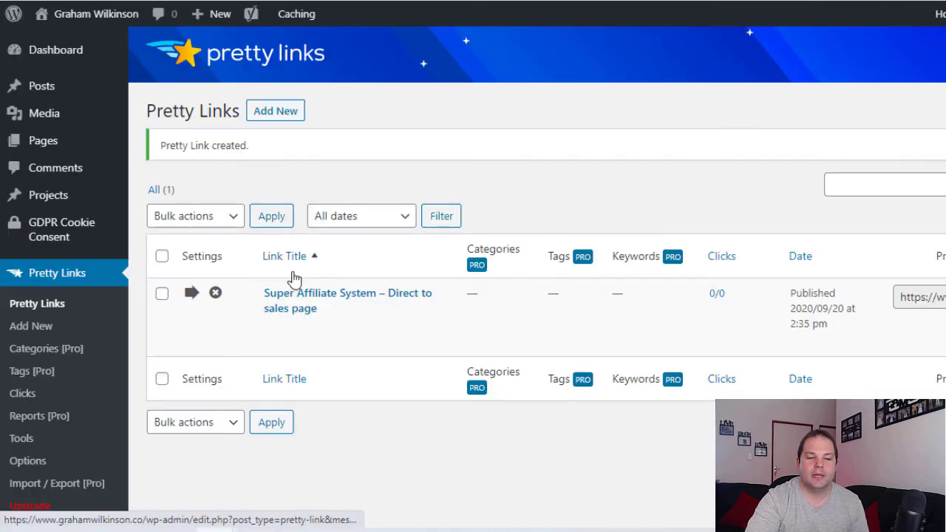
Step: Copy the Super Affiliate System pretty link URL from the list and load it in the browser
click(33, 311)
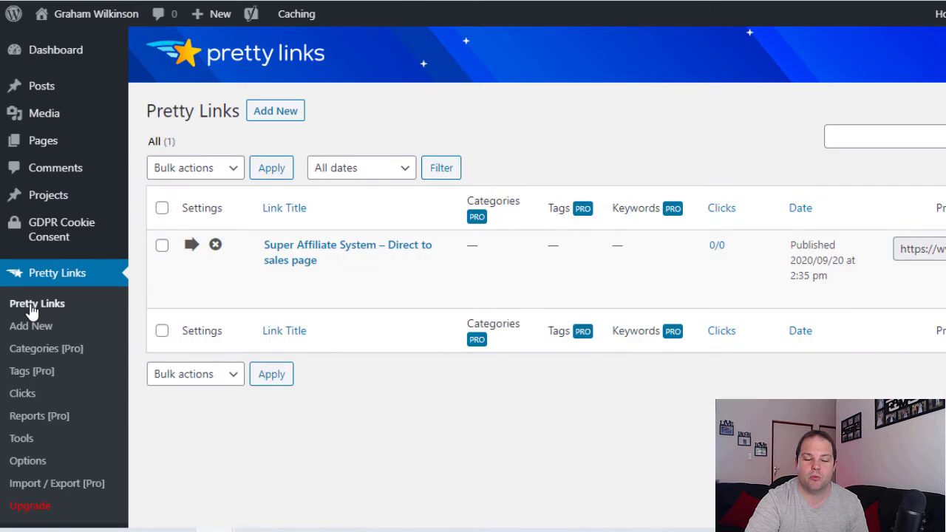
mouse_move(369, 278)
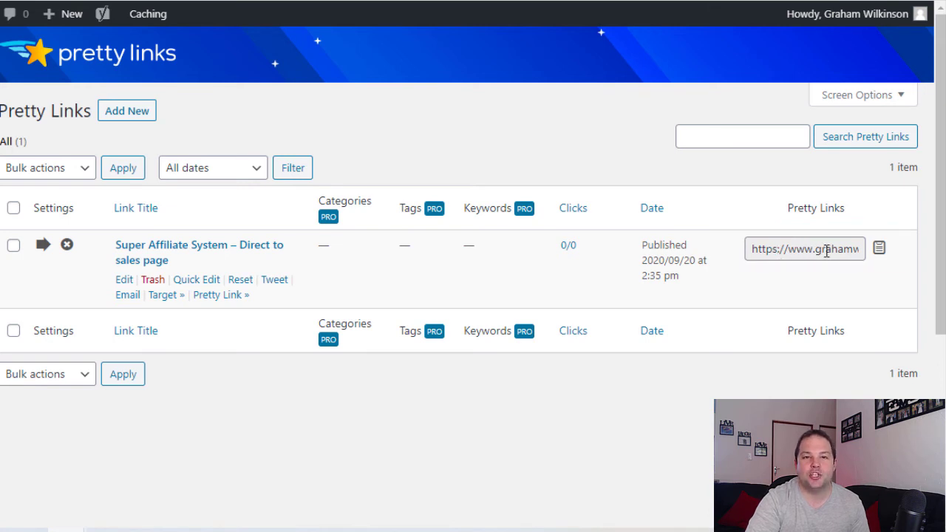
click(838, 249)
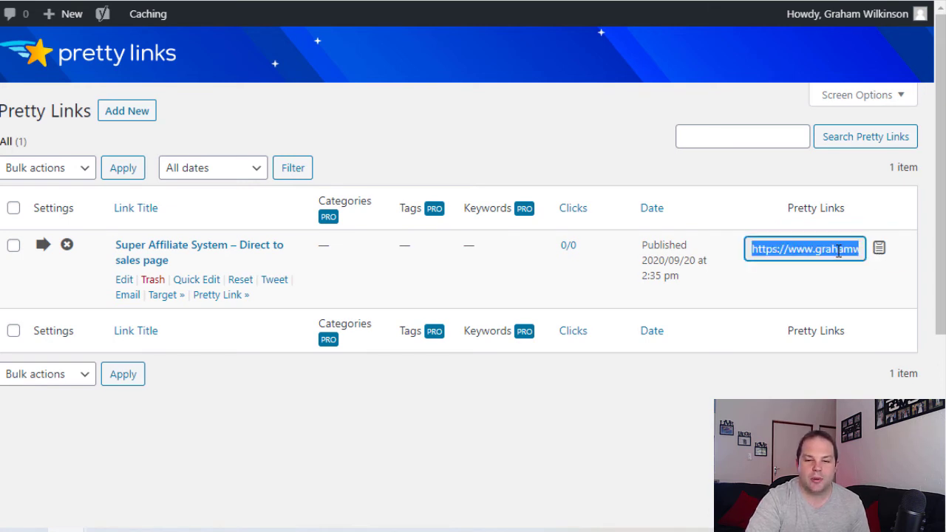
click(879, 251)
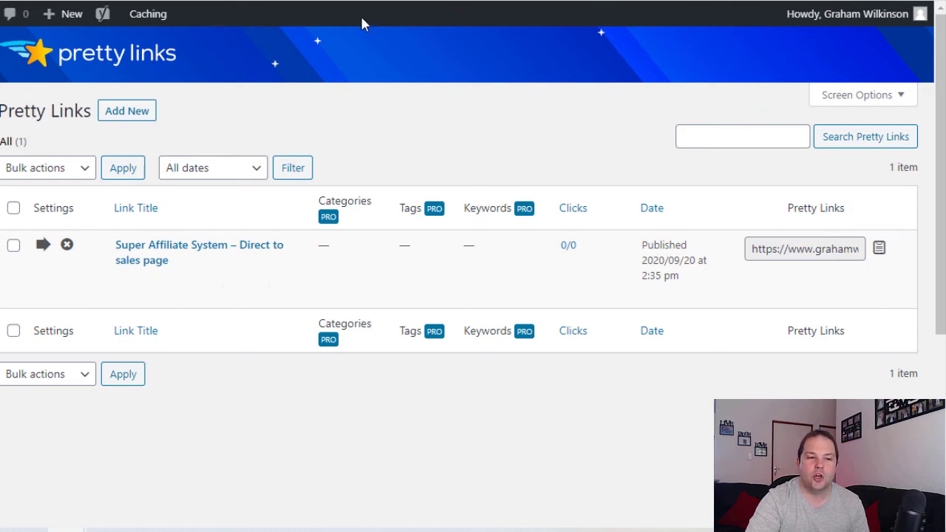
key(Return)
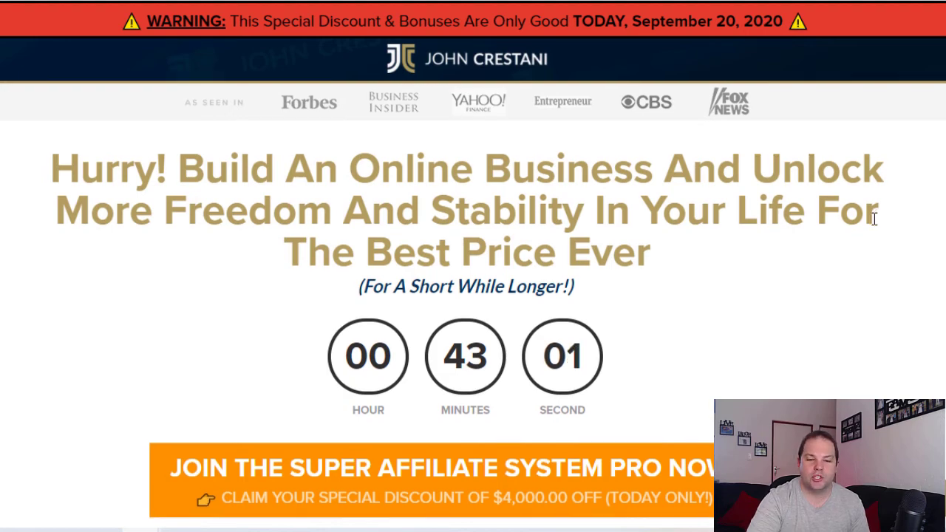
Step: Scroll through the Super Affiliate System sales page, then go back to the WordPress Pretty Links tab
scroll(874, 219, down, 10)
scroll(874, 219, down, 12)
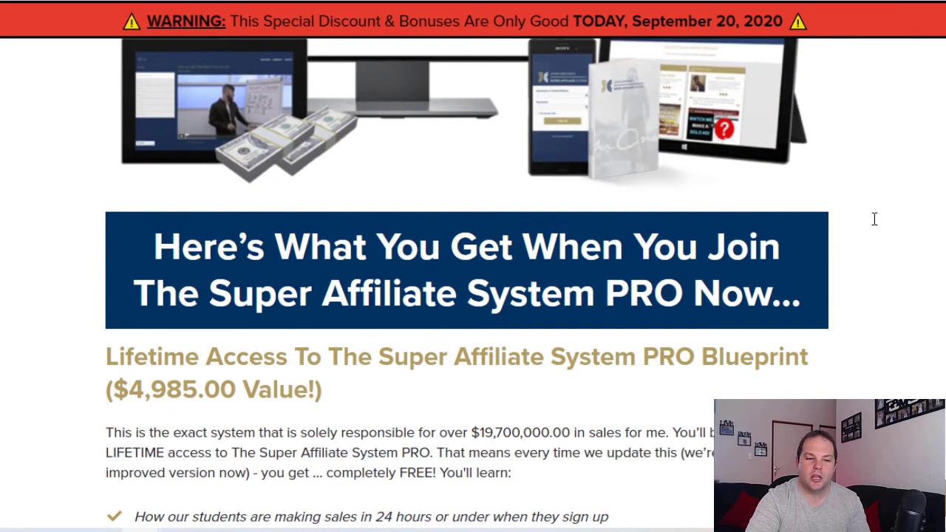
scroll(874, 219, down, 4)
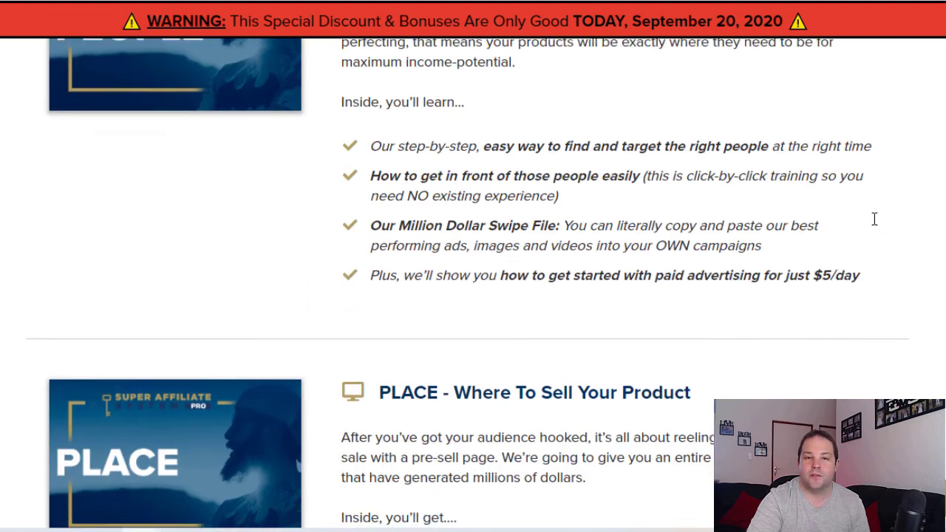
scroll(875, 218, down, 10)
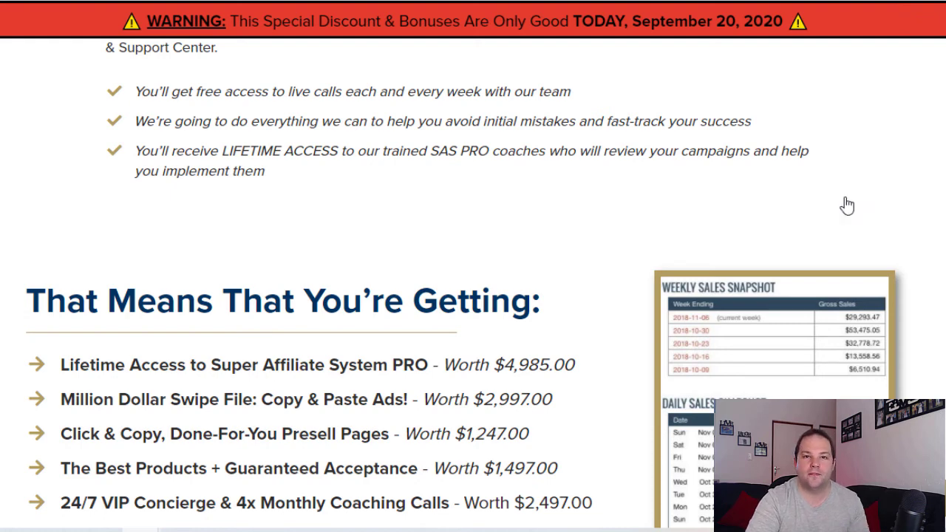
click(115, 1)
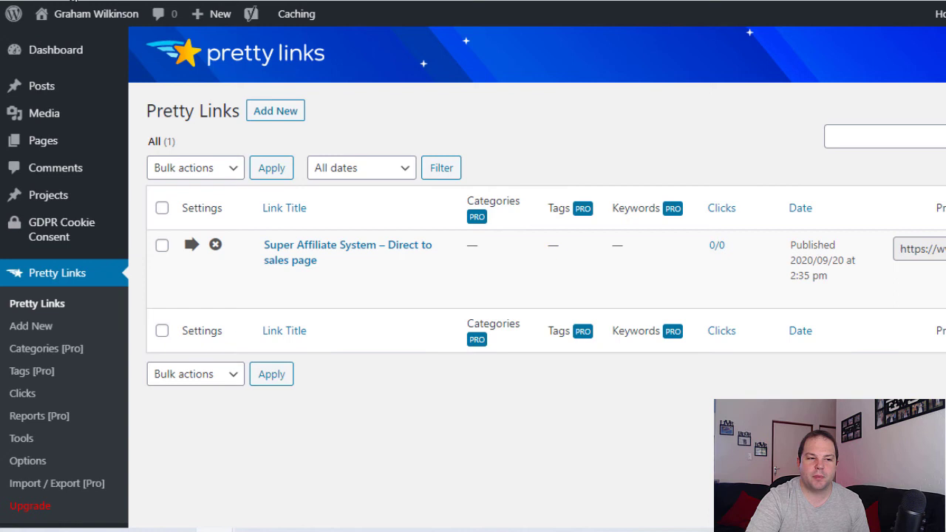
Step: Refresh the Pretty Links list to confirm the link's clicks now read 1/1
key(F5)
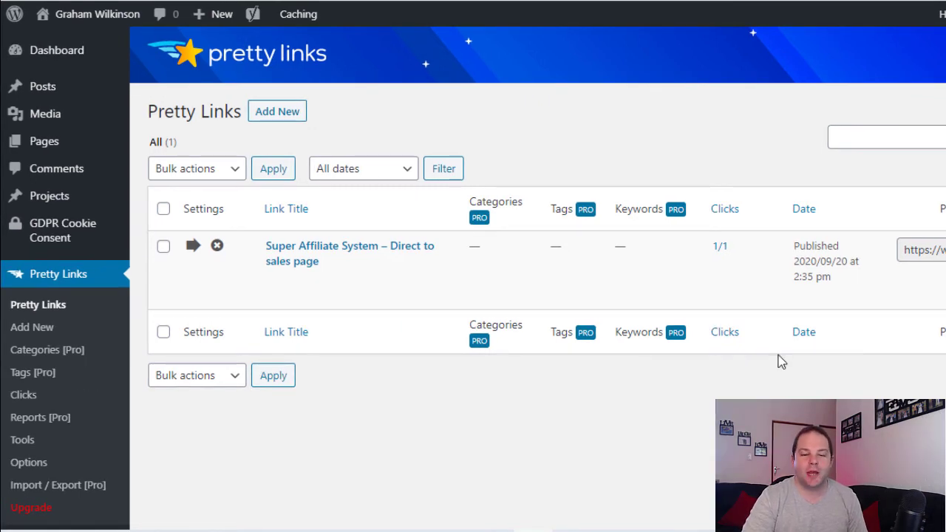
click(721, 251)
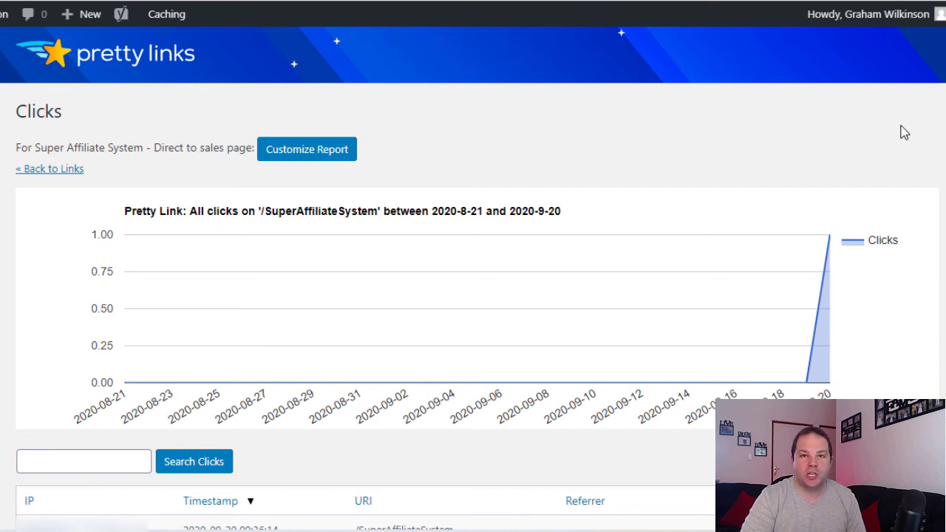
scroll(903, 131, down, 4)
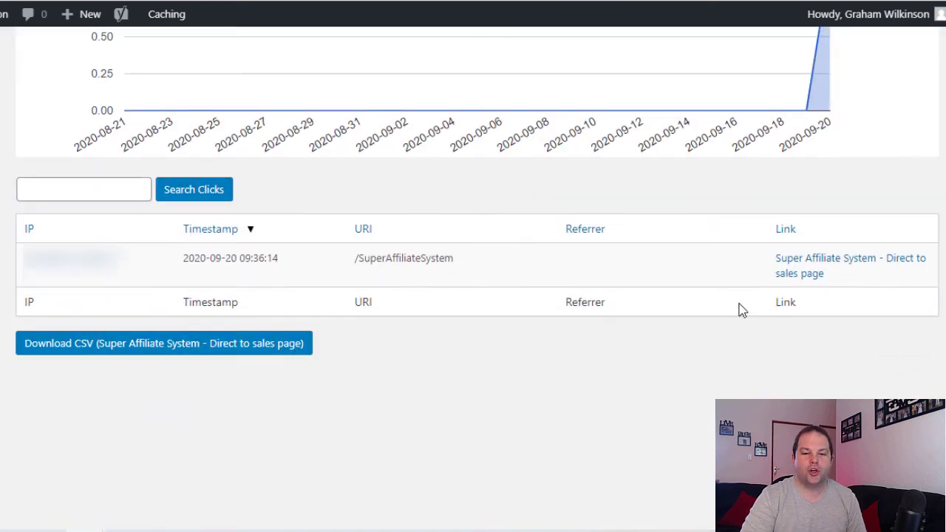